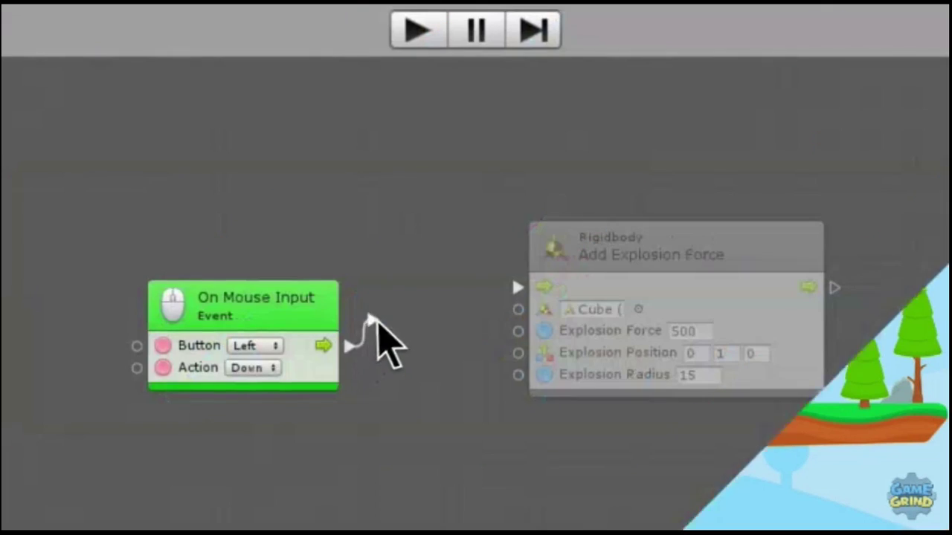
# Wire On Mouse Input to Add Explosion Force, play, click to explode the pyramid and press space to recolour.
pyautogui.moveTo(376, 319); pyautogui.dragTo(516, 287)
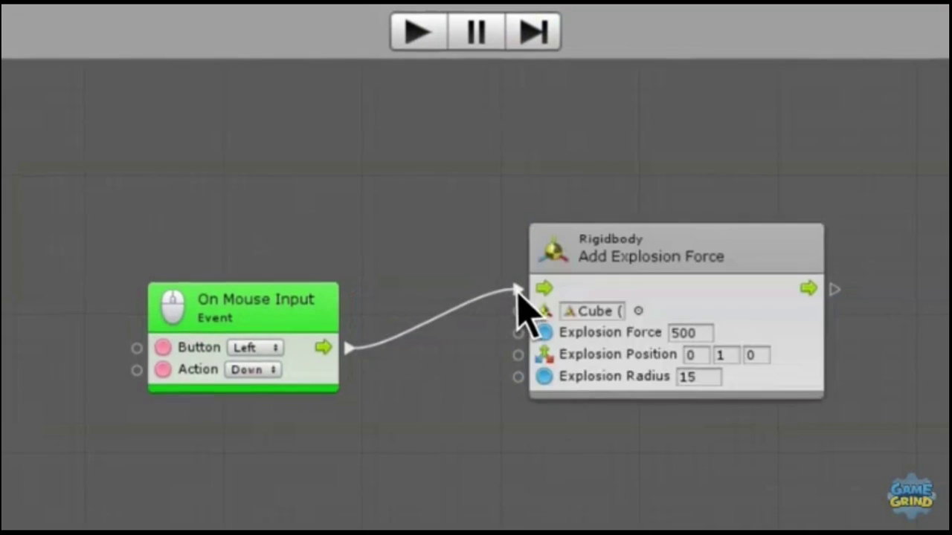
pyautogui.click(418, 34)
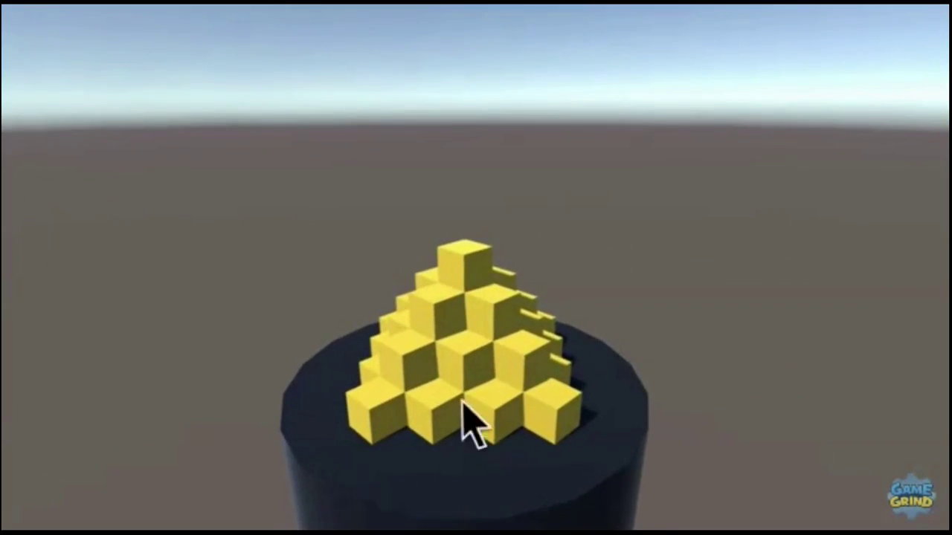
pyautogui.click(484, 378)
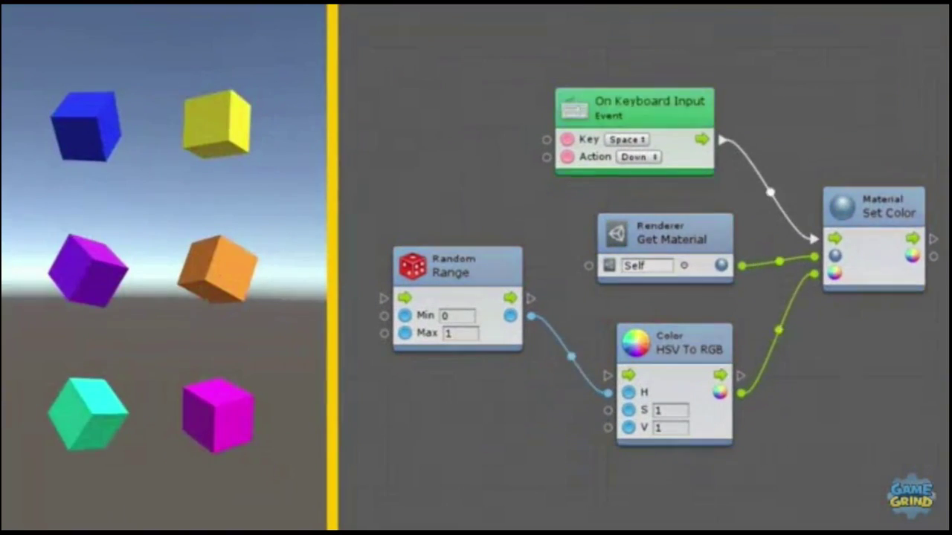
pyautogui.press('space')
pyautogui.press('space')
pyautogui.press('space')
pyautogui.press('space')
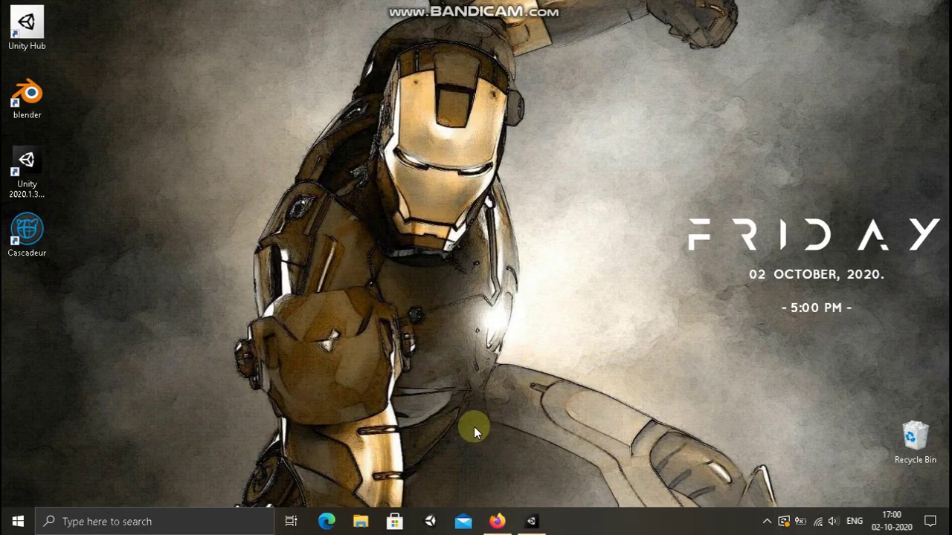
# Search the Unity Asset Store for 'bolt' and scroll the results to the free Bolt asset.
pyautogui.click(499, 522)
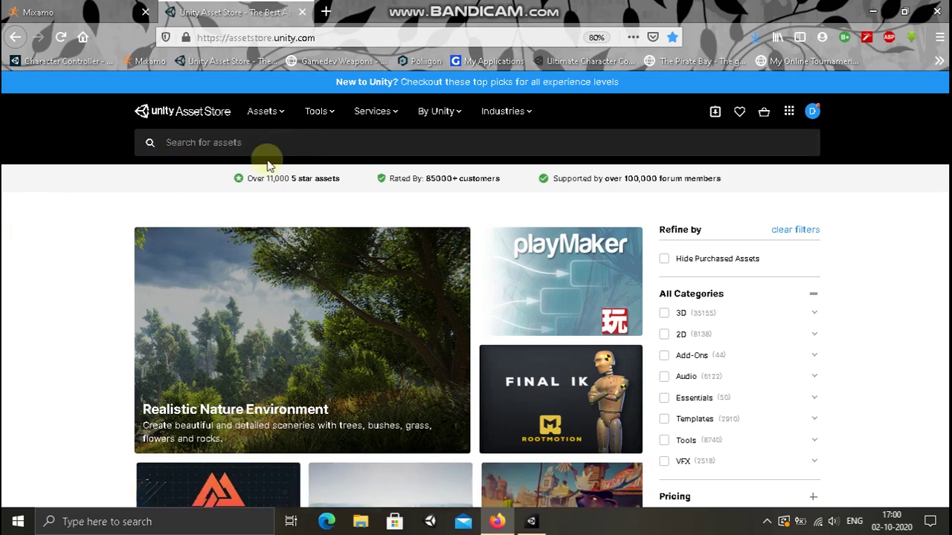
pyautogui.click(309, 147)
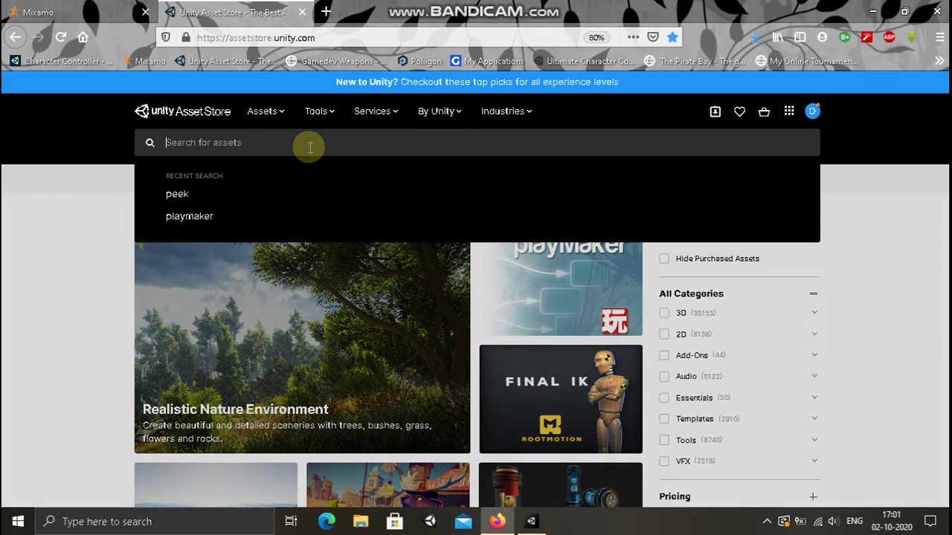
pyautogui.write('bol')
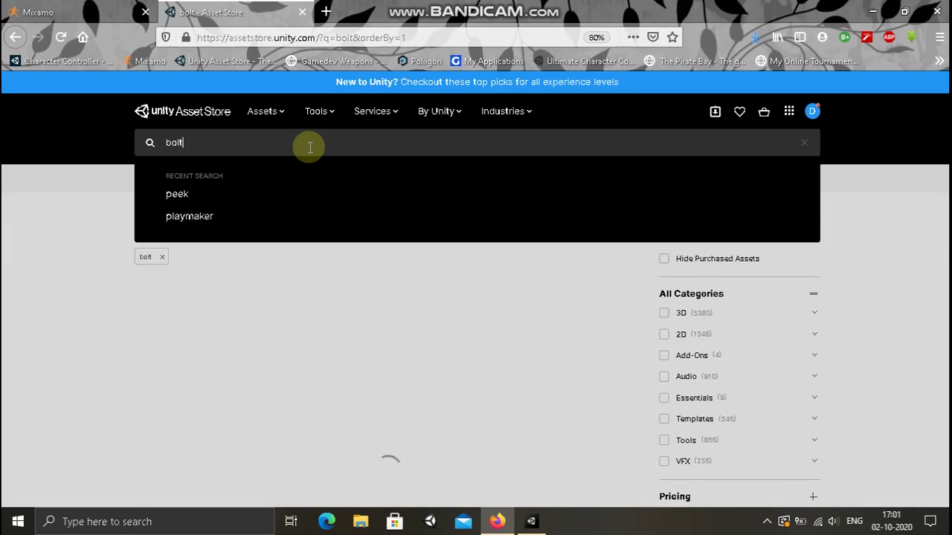
pyautogui.write('t')
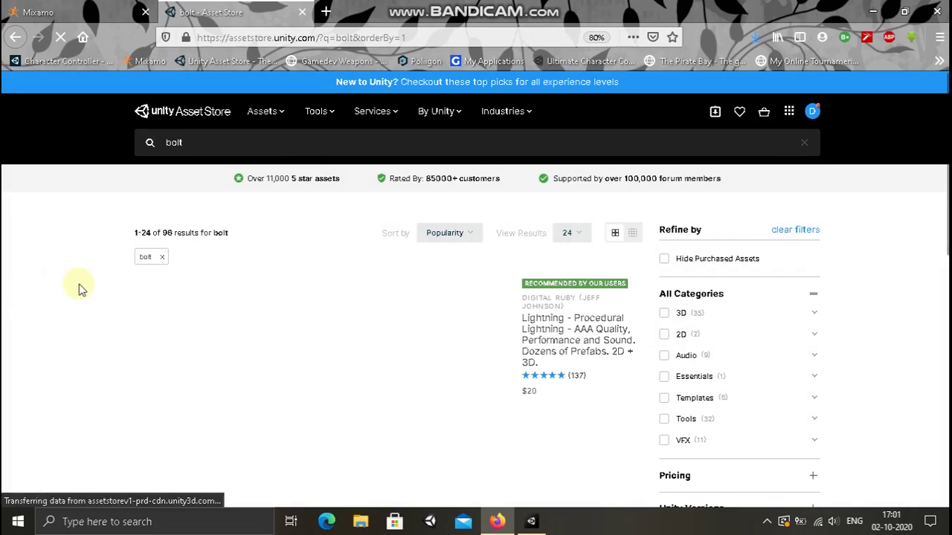
pyautogui.scroll(-2, 85, 291)
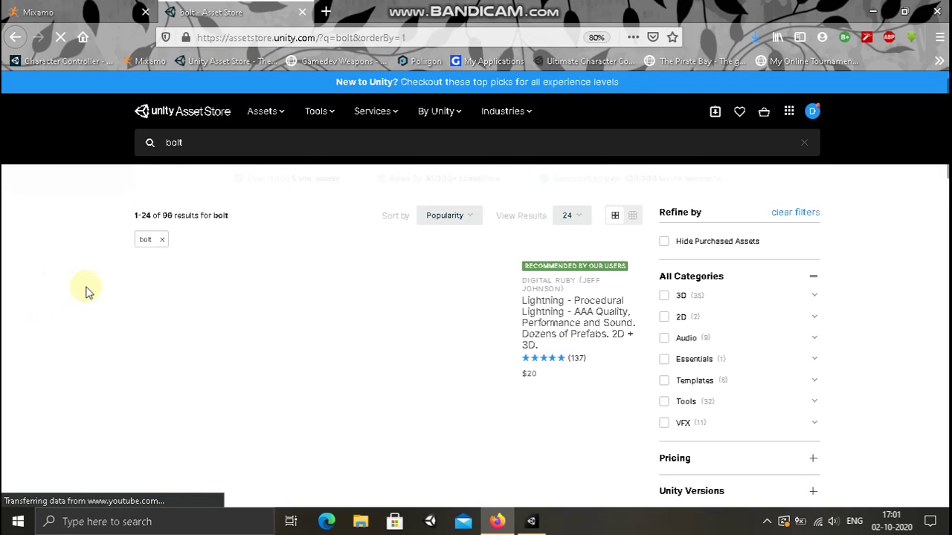
pyautogui.scroll(-3, 85, 294)
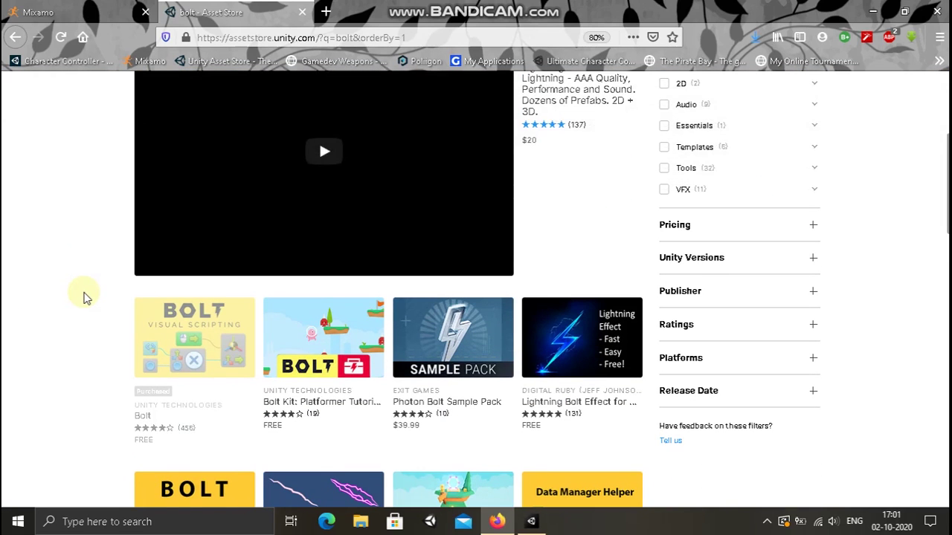
pyautogui.scroll(4, 85, 296)
pyautogui.scroll(-6, 89, 335)
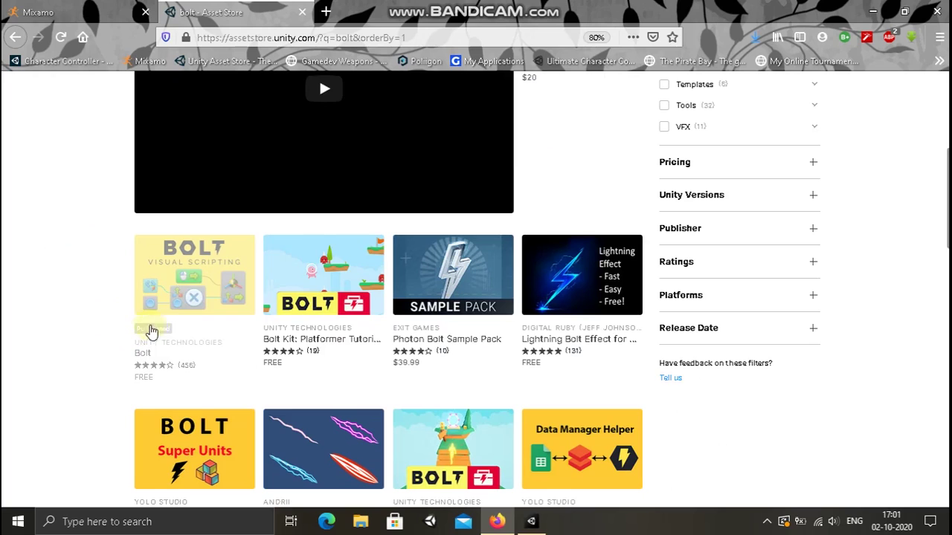
pyautogui.scroll(-1, 88, 331)
pyautogui.scroll(-1, 84, 331)
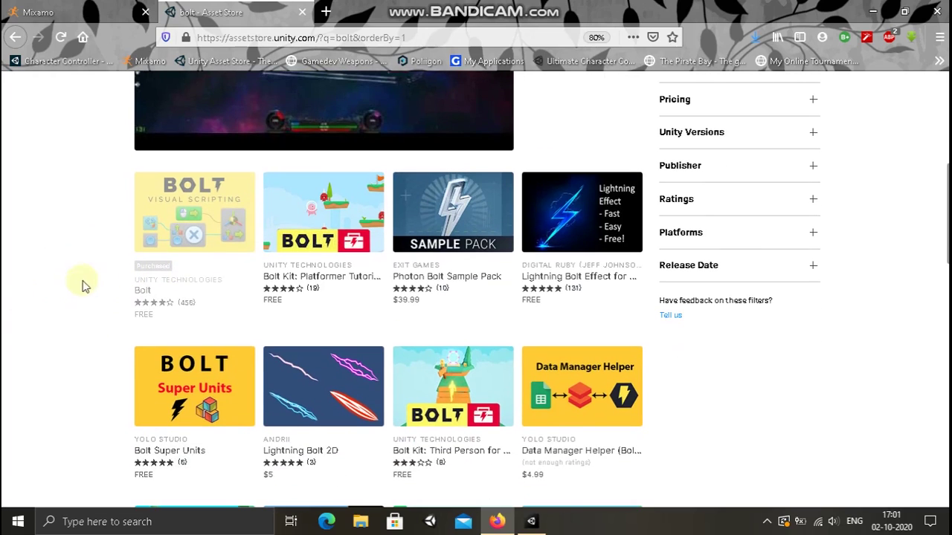
# Open the Bolt Visual Scripting product page and scroll its details showing it free and already downloaded.
pyautogui.moveTo(164, 232)
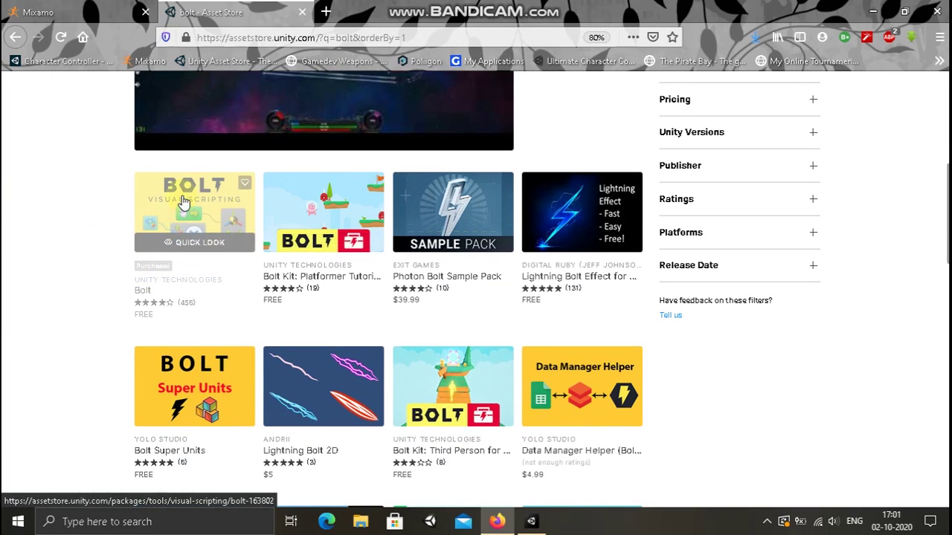
pyautogui.click(181, 207)
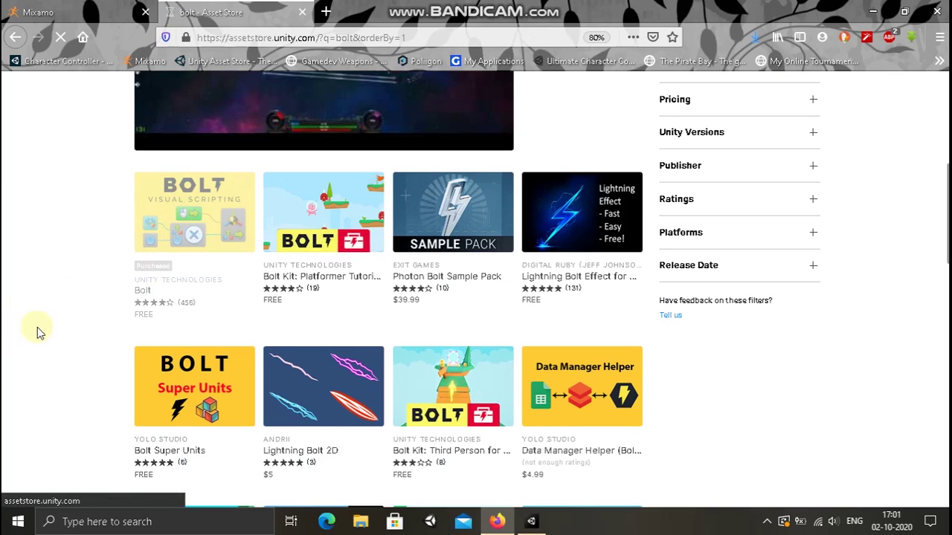
pyautogui.scroll(-4, 45, 326)
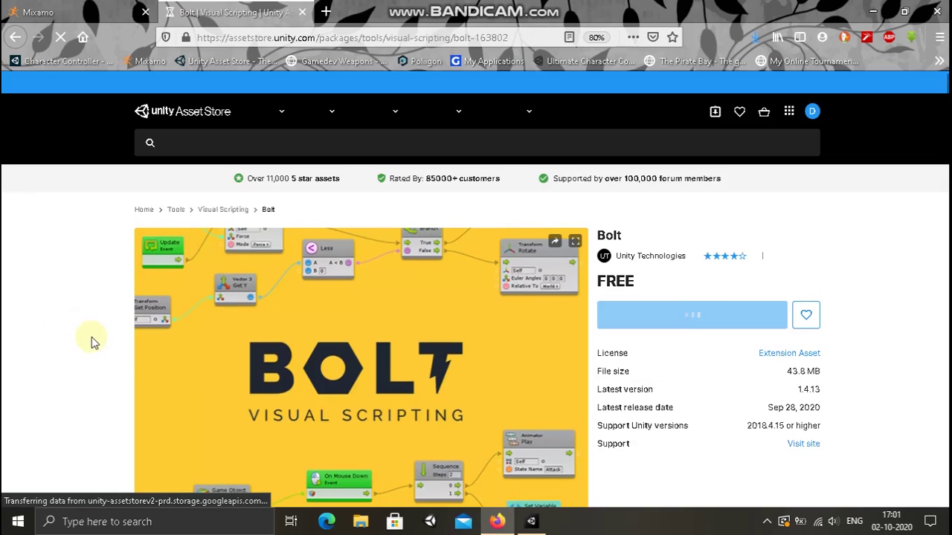
pyautogui.scroll(-4, 97, 331)
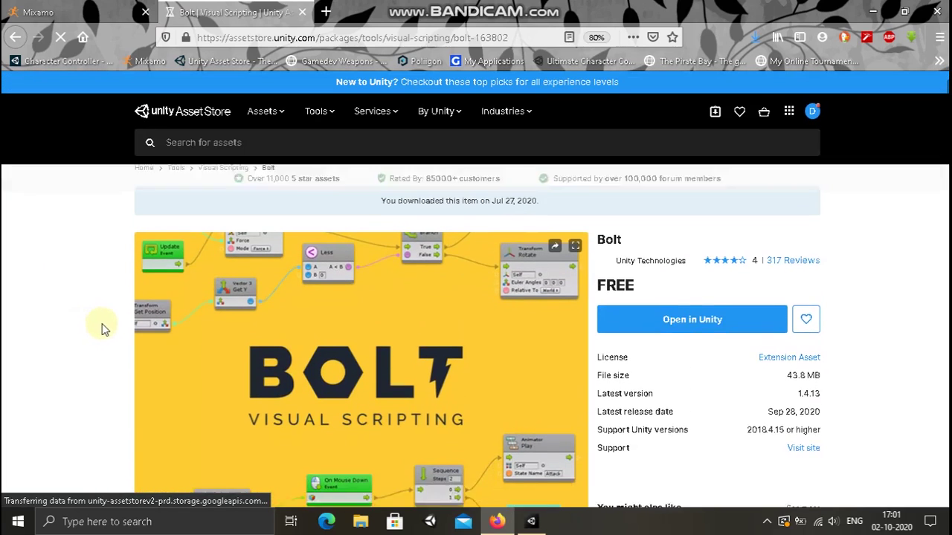
pyautogui.scroll(-2, 134, 325)
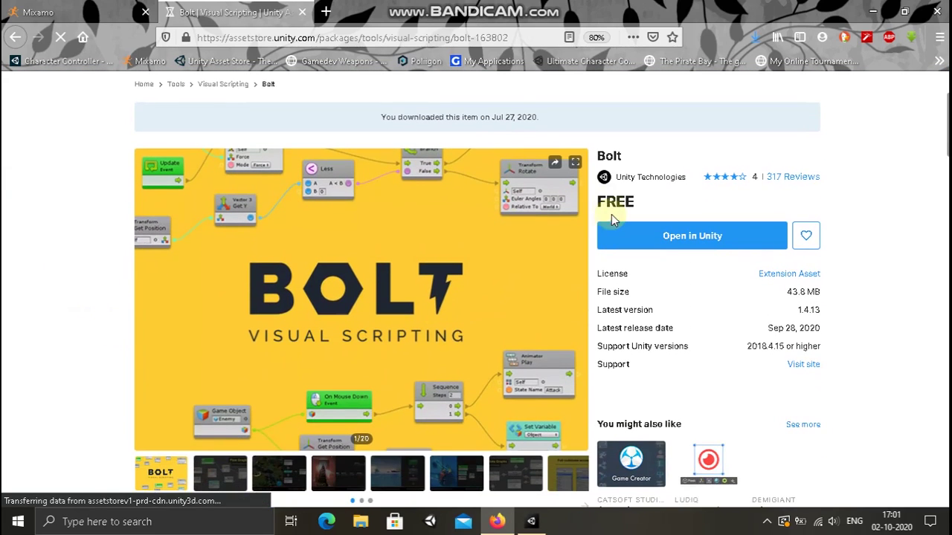
pyautogui.moveTo(603, 195); pyautogui.dragTo(680, 202)
pyautogui.click(679, 205)
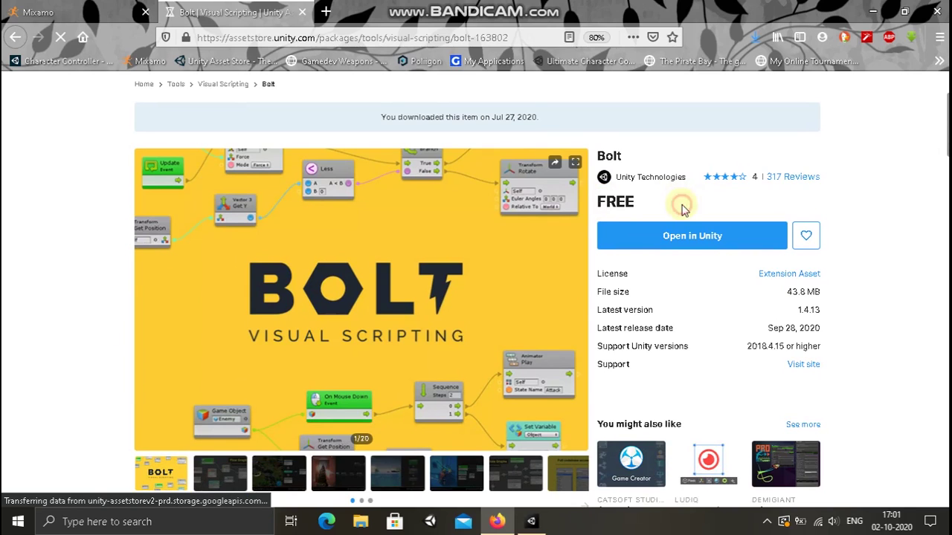
pyautogui.scroll(-1, 683, 211)
pyautogui.scroll(-3, 683, 211)
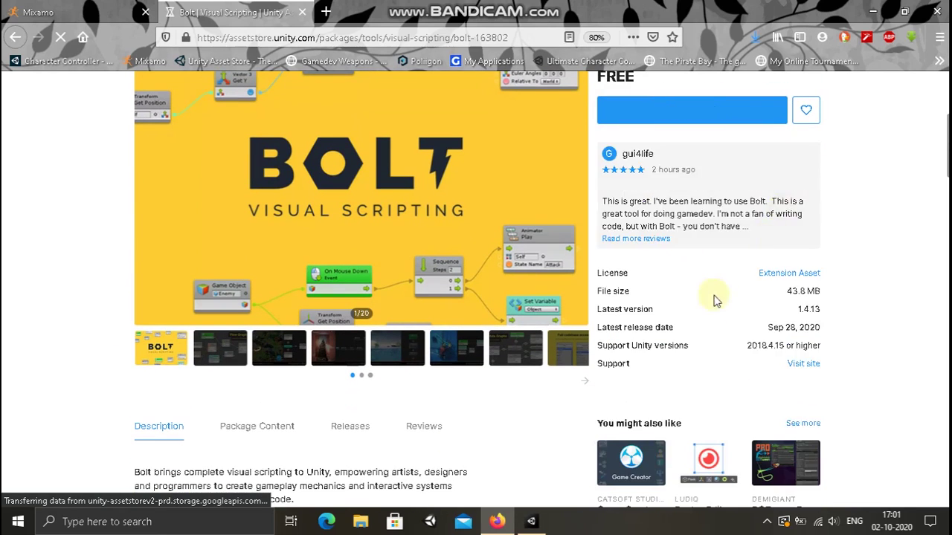
pyautogui.scroll(2, 684, 197)
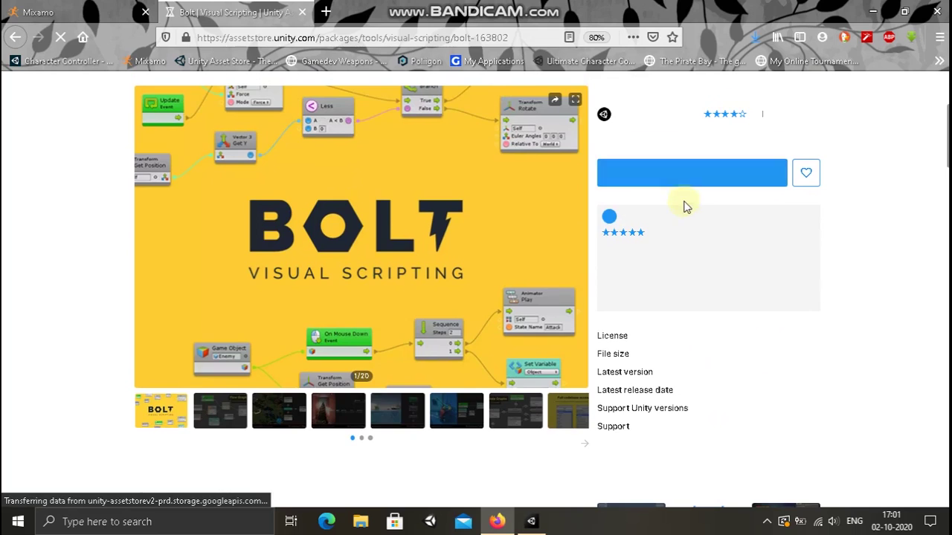
pyautogui.scroll(3, 684, 204)
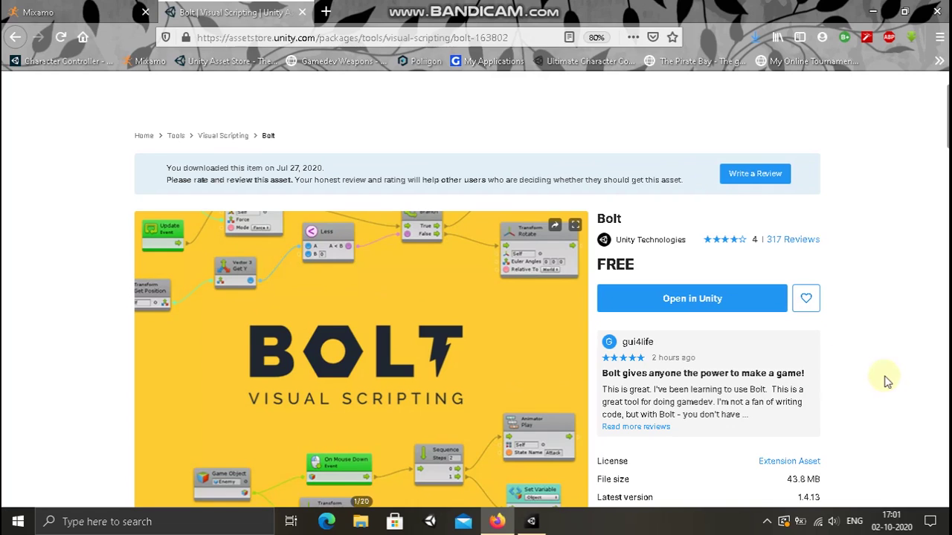
# In the Unity Package Manager, select Bolt under My Assets and start importing it.
pyautogui.click(523, 525)
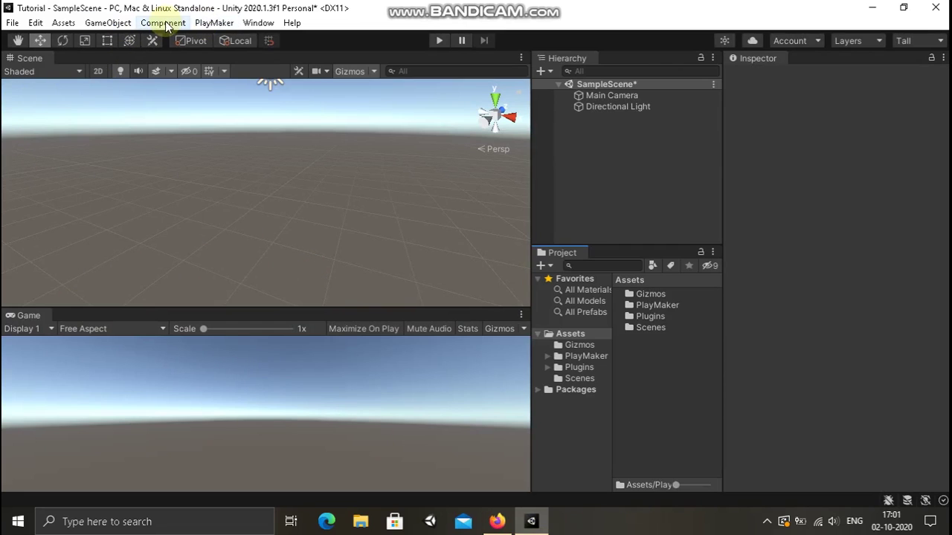
pyautogui.click(258, 22)
pyautogui.click(294, 149)
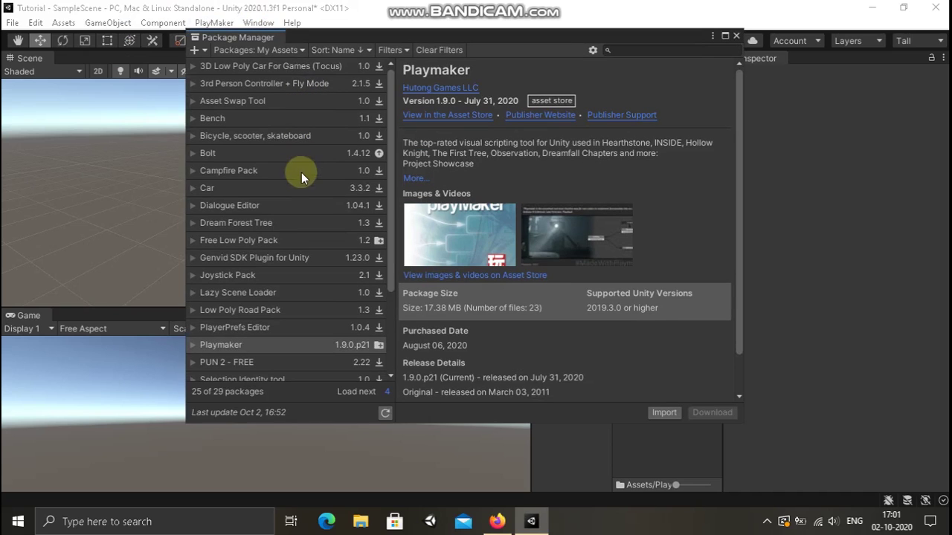
pyautogui.click(236, 153)
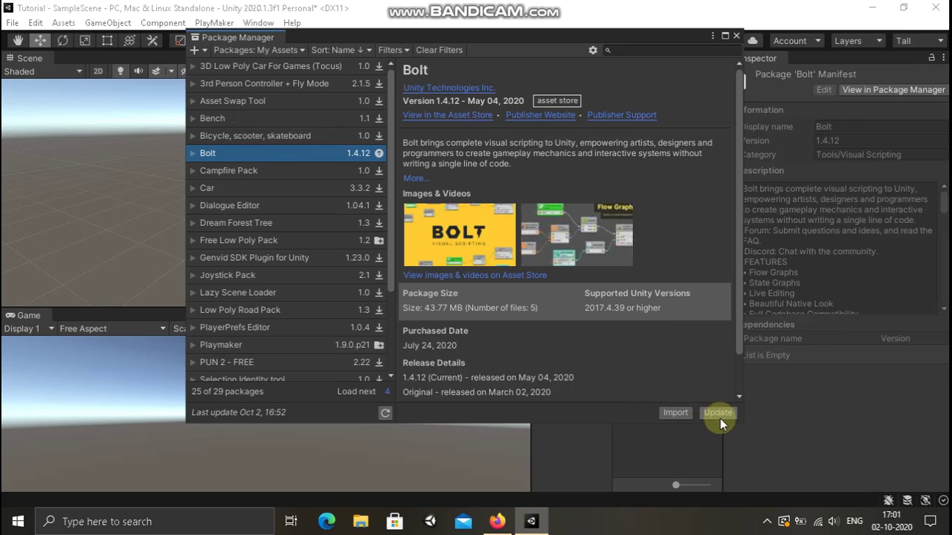
pyautogui.scroll(-1, 587, 314)
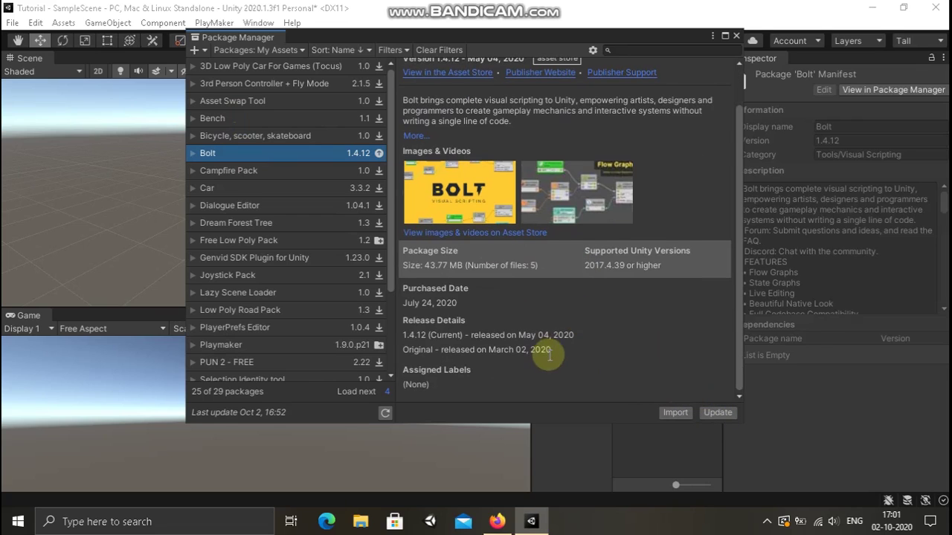
pyautogui.click(682, 414)
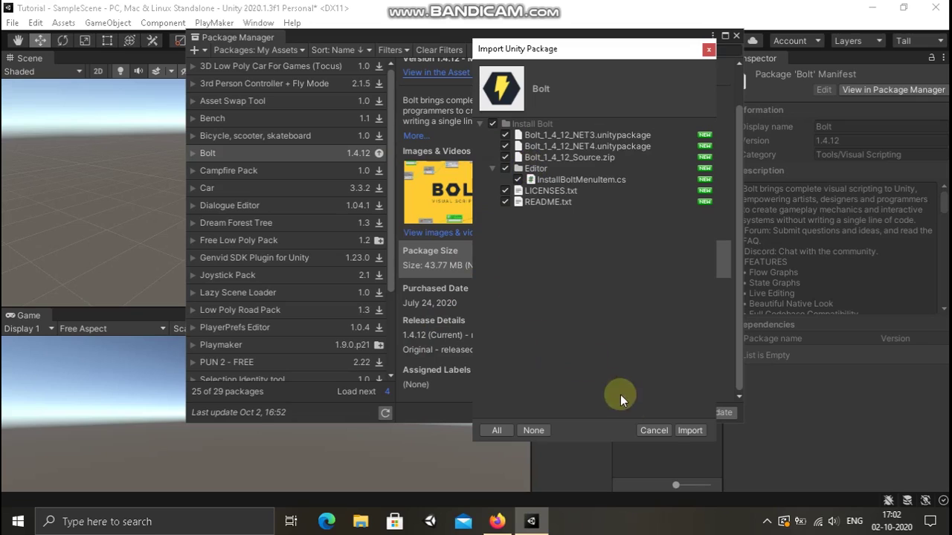
# Import all checked Bolt package files, including the Install Bolt editor script.
pyautogui.click(690, 431)
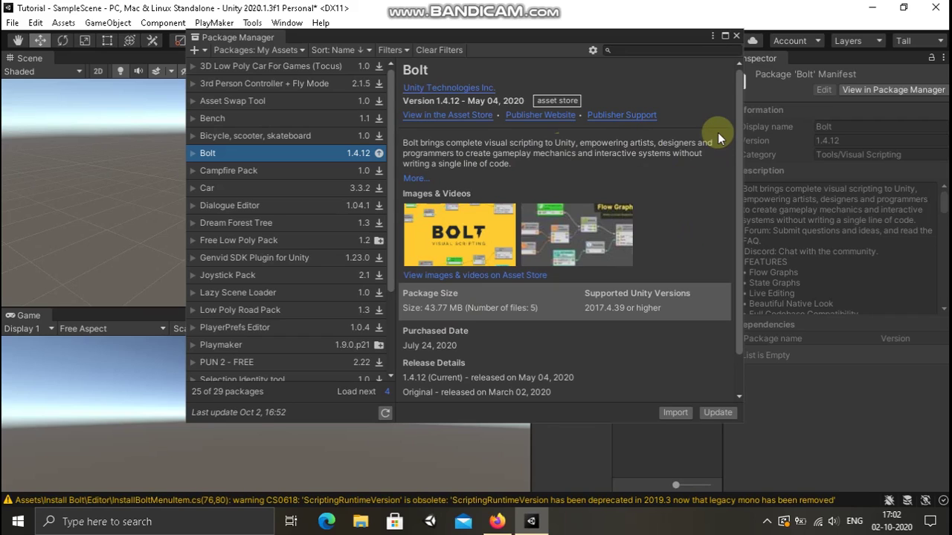
# Close the Package Manager and view the InstallBoltMenuItem script in Install Bolt's Editor folder.
pyautogui.click(738, 35)
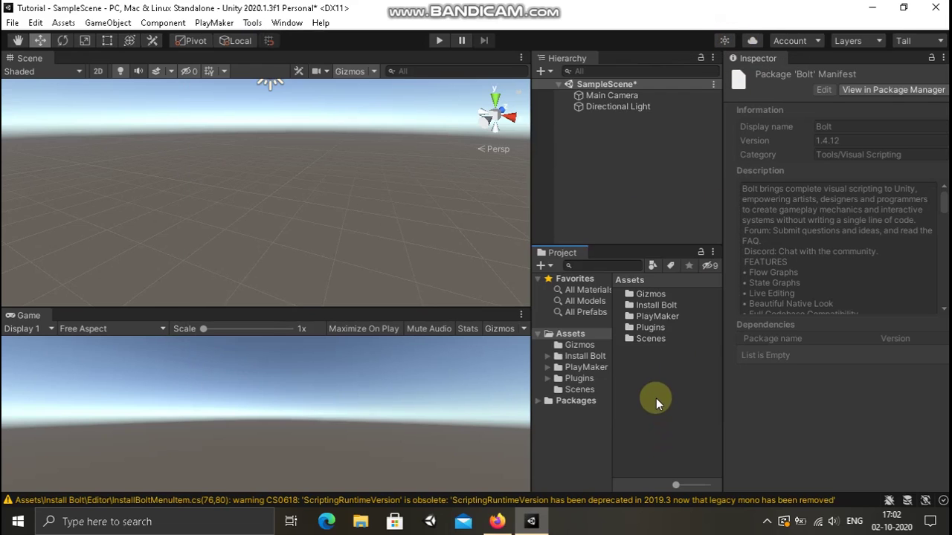
pyautogui.doubleClick(654, 306)
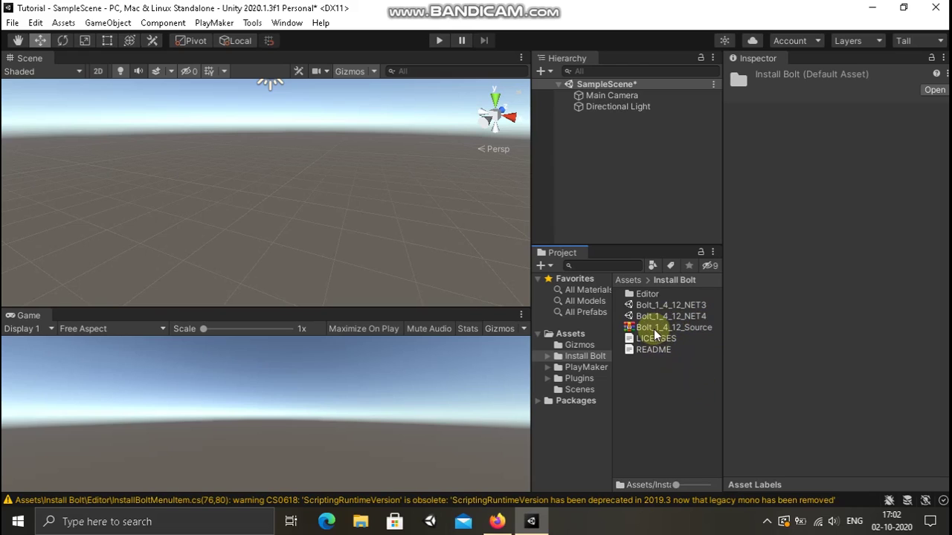
pyautogui.doubleClick(647, 295)
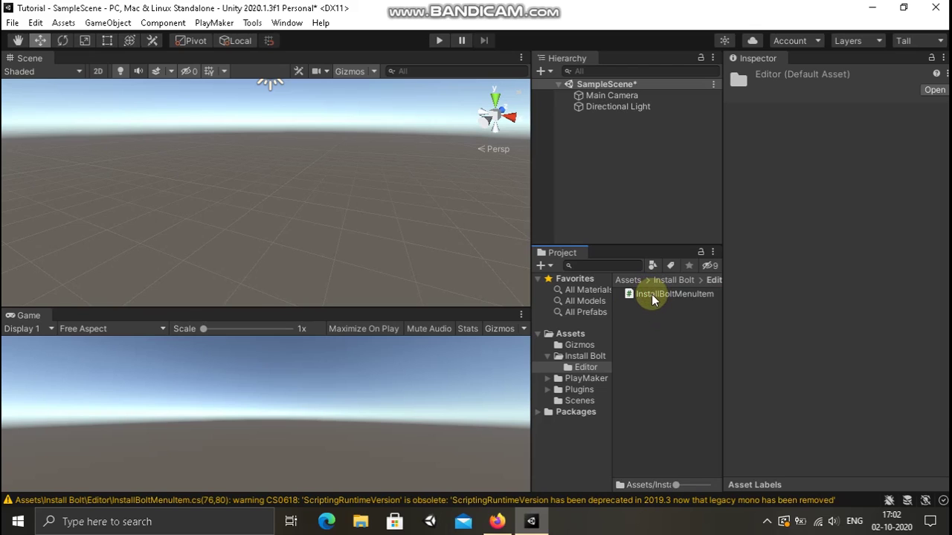
pyautogui.click(651, 294)
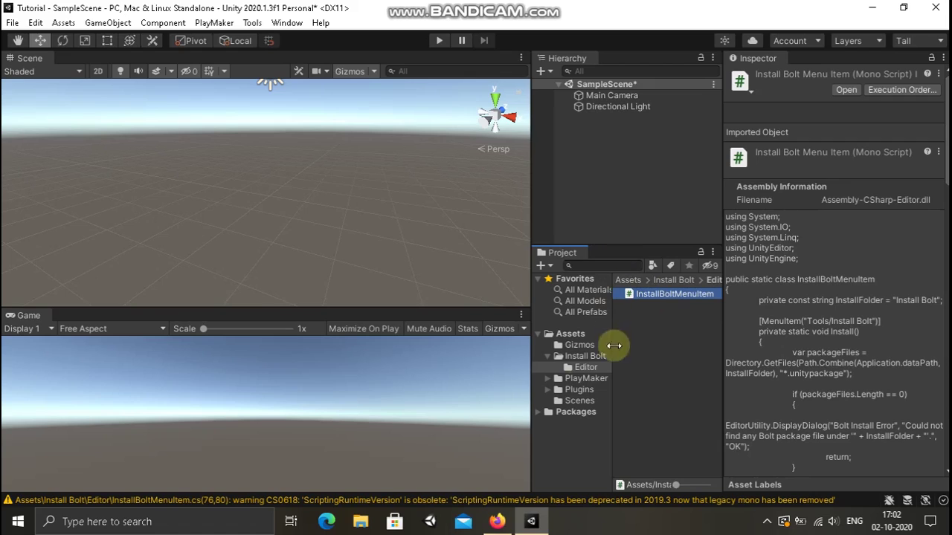
pyautogui.click(676, 281)
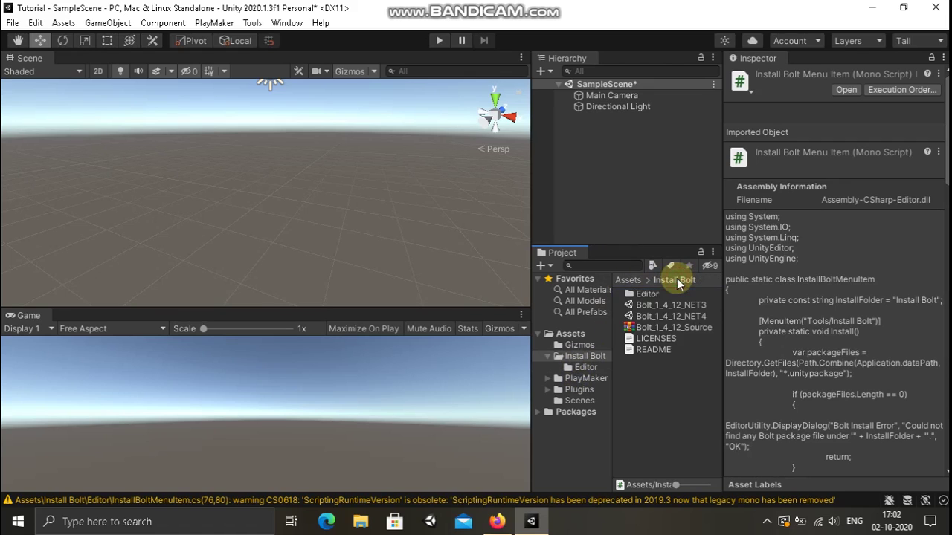
# Inspect the README instructions and the Bolt_1_4_12_NET3 and Bolt_1_4_12_NET4 packages.
pyautogui.click(661, 349)
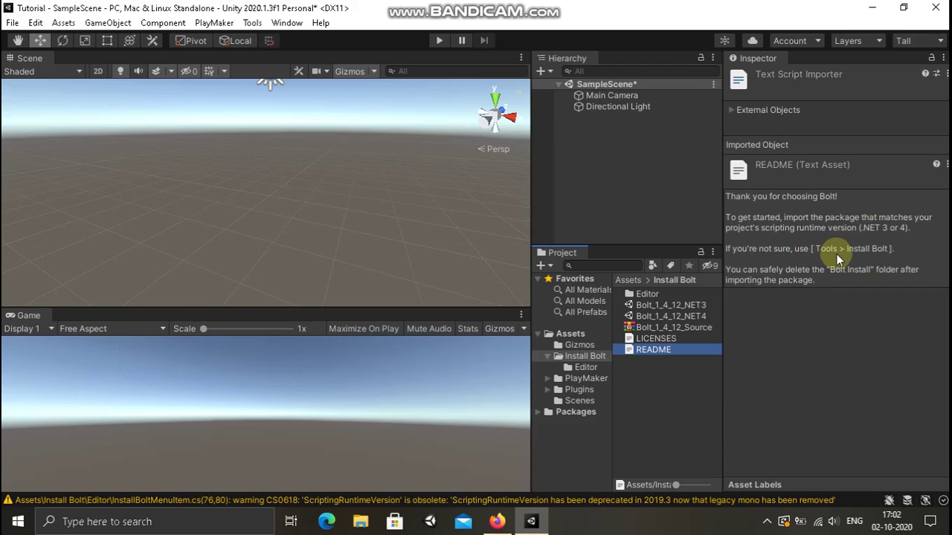
pyautogui.click(669, 419)
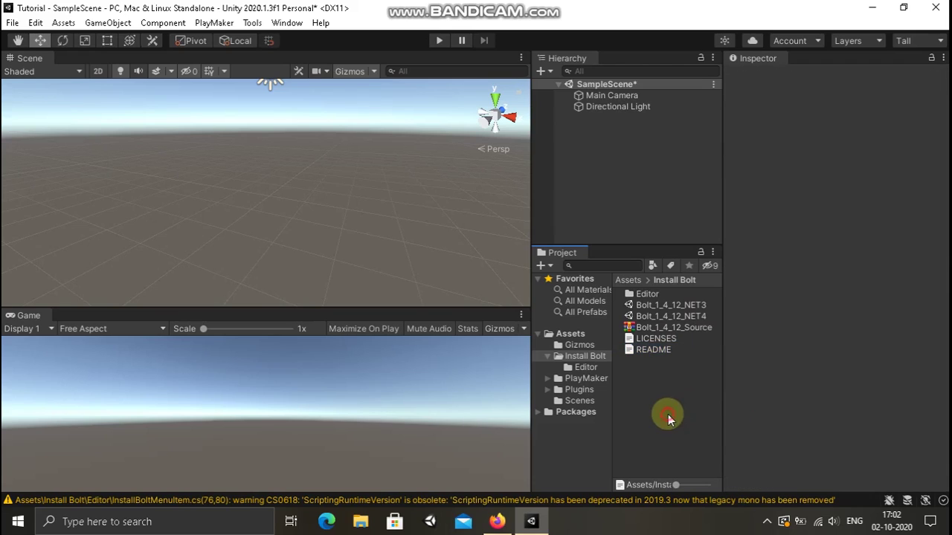
pyautogui.click(675, 305)
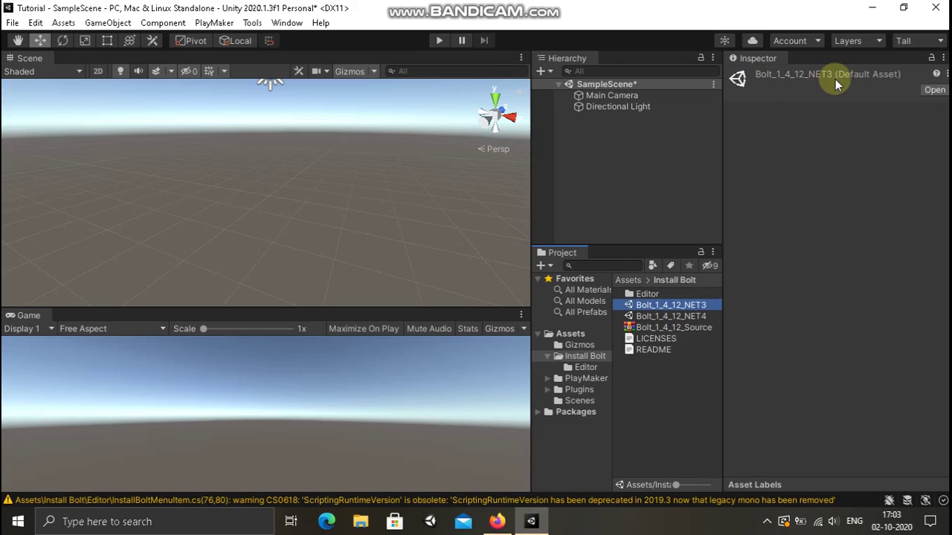
pyautogui.click(673, 316)
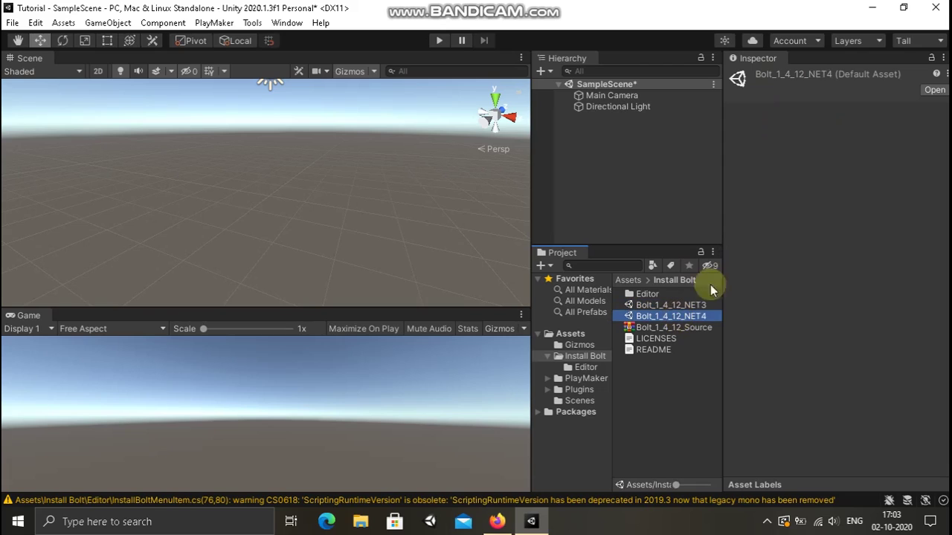
pyautogui.click(670, 378)
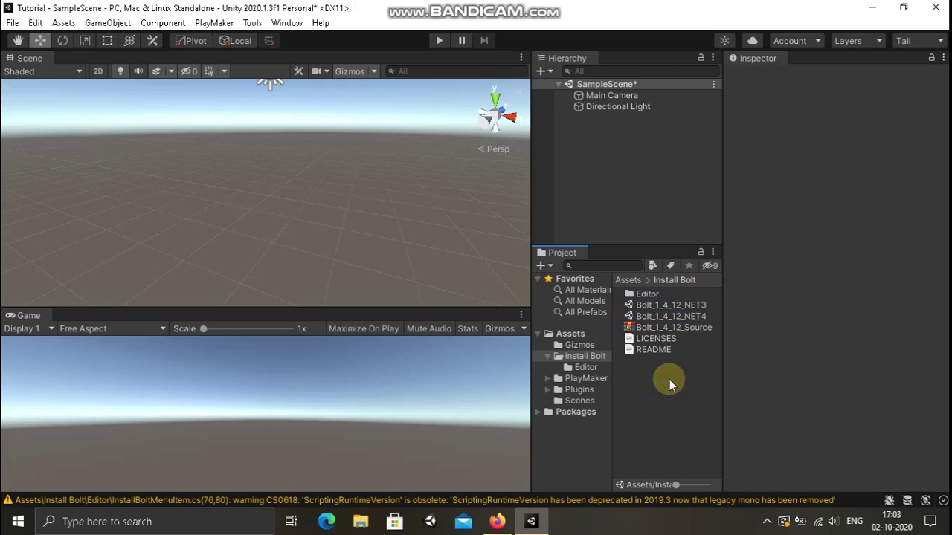
# Run Tools > Install Bolt for .NET 4.x and import every Bolt_1_4_12_NET4 file.
pyautogui.click(252, 22)
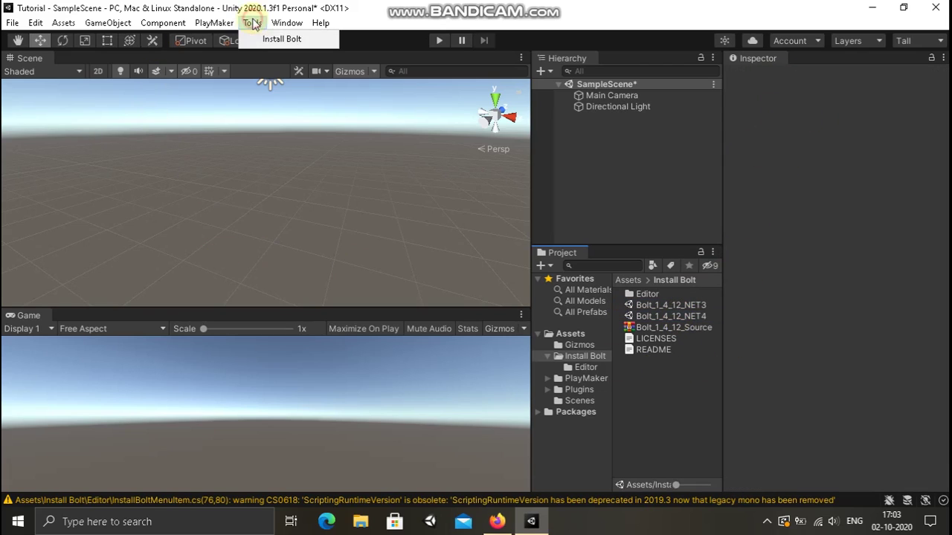
pyautogui.click(272, 37)
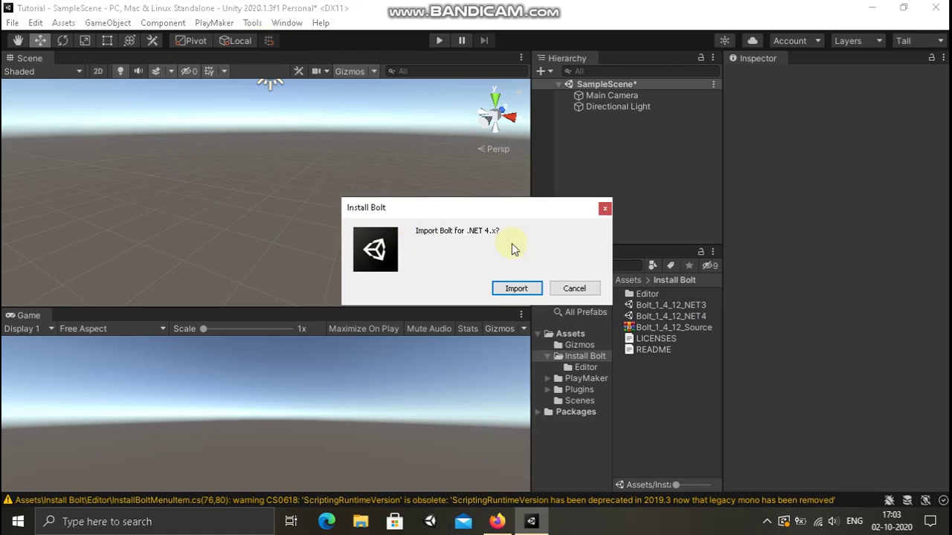
pyautogui.click(513, 290)
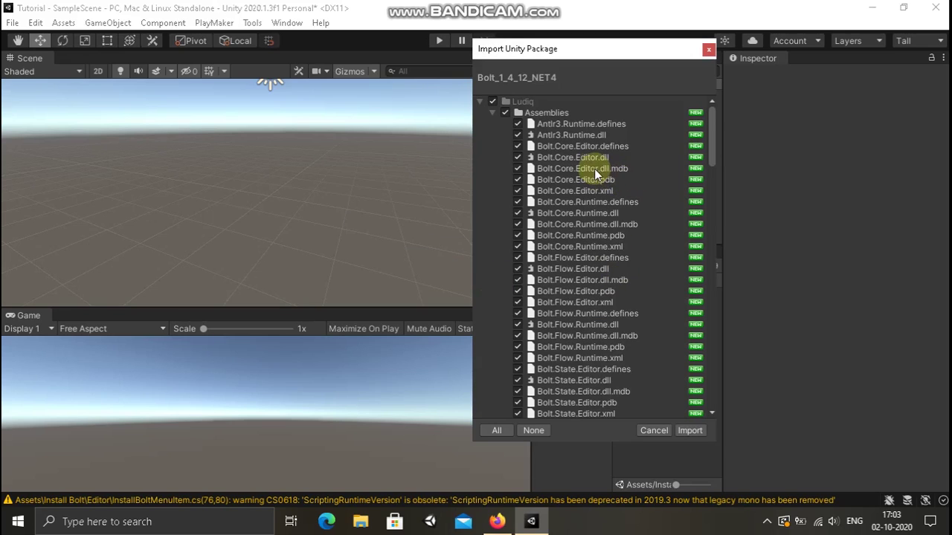
pyautogui.scroll(-20, 599, 194)
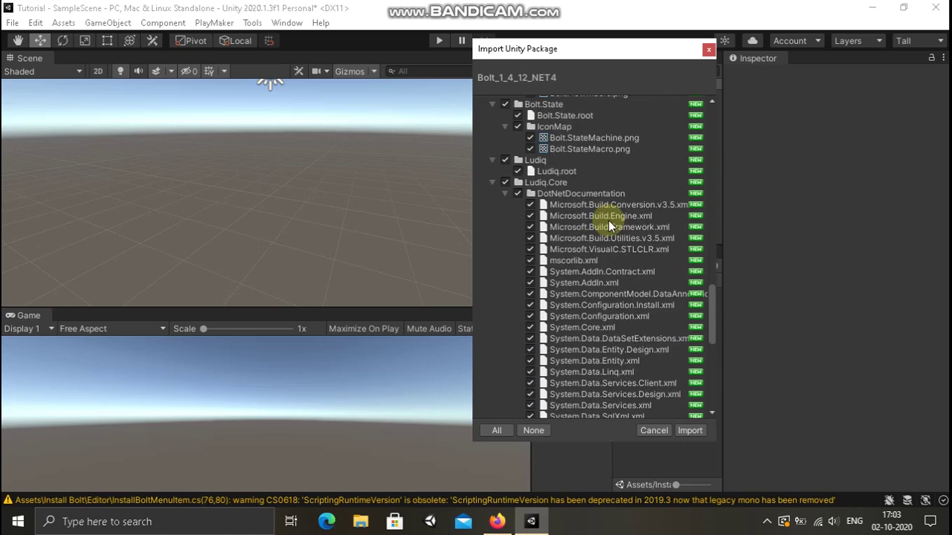
pyautogui.scroll(-12, 606, 231)
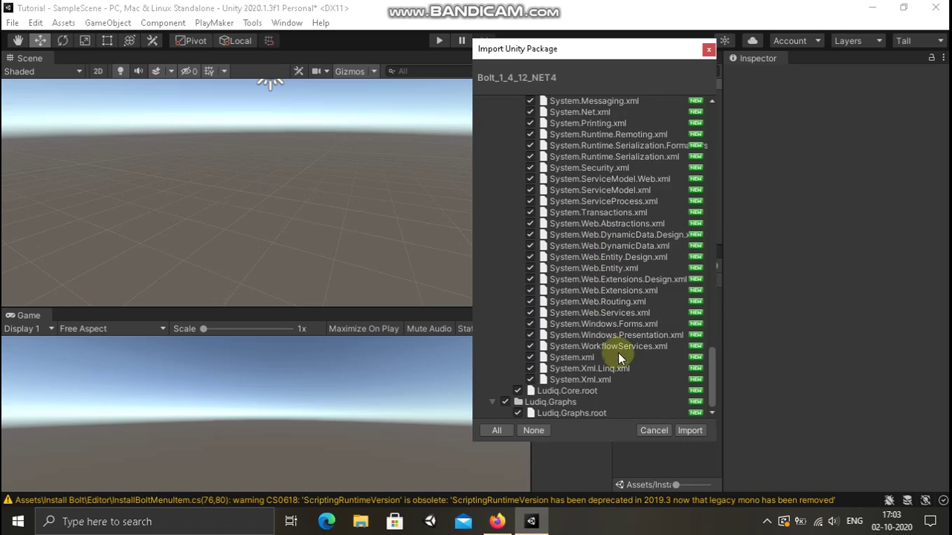
pyautogui.click(688, 431)
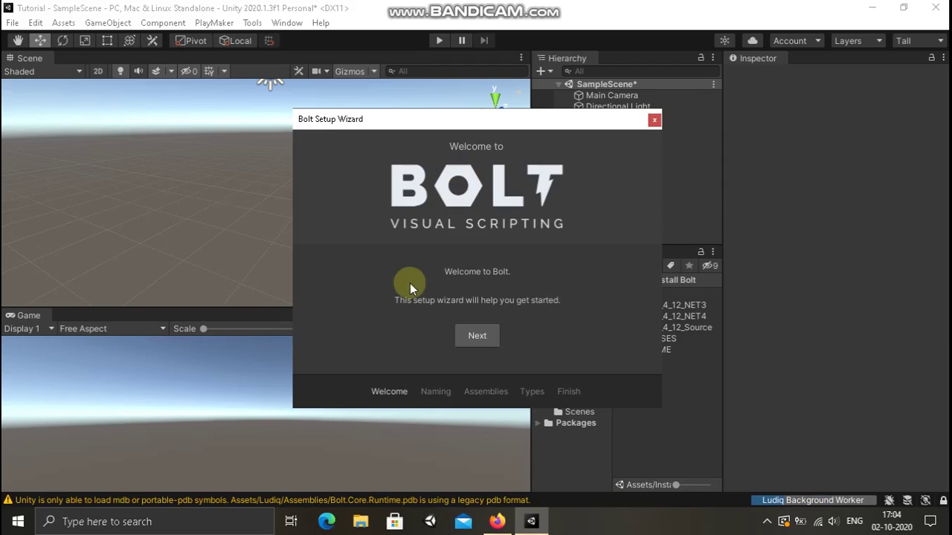
# In the Bolt Setup Wizard, choose Human Naming and keep the default Assembly Options.
pyautogui.click(475, 340)
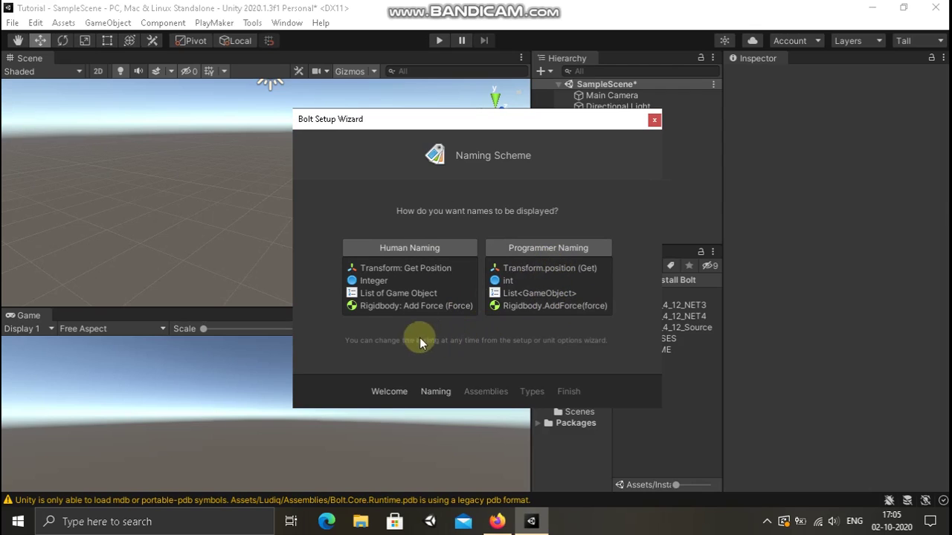
pyautogui.click(426, 254)
pyautogui.click(394, 255)
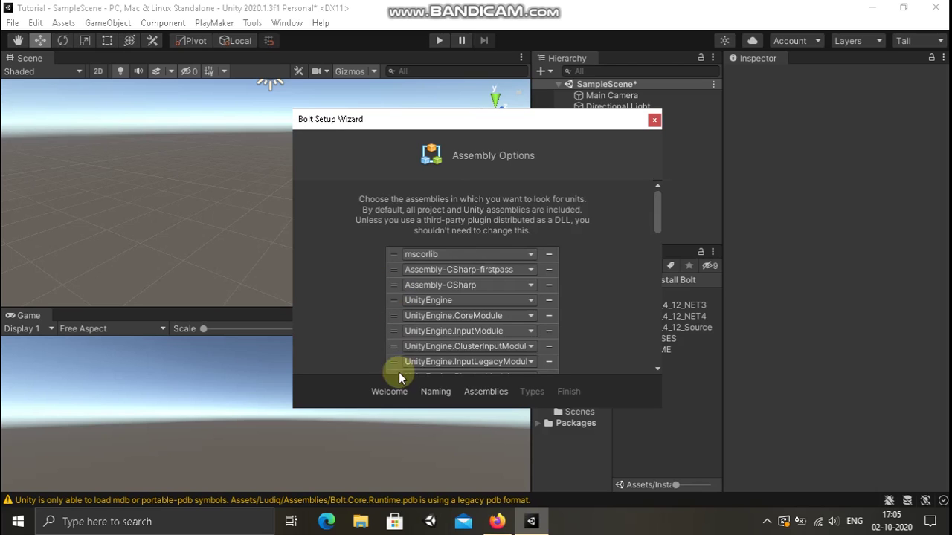
pyautogui.scroll(-5, 589, 268)
pyautogui.scroll(5, 589, 267)
pyautogui.scroll(-15, 573, 319)
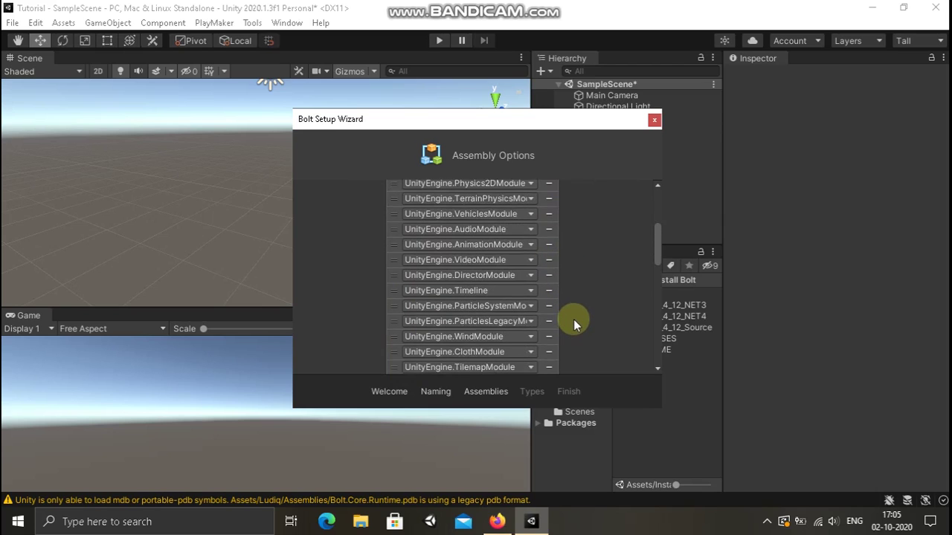
pyautogui.scroll(-5, 571, 319)
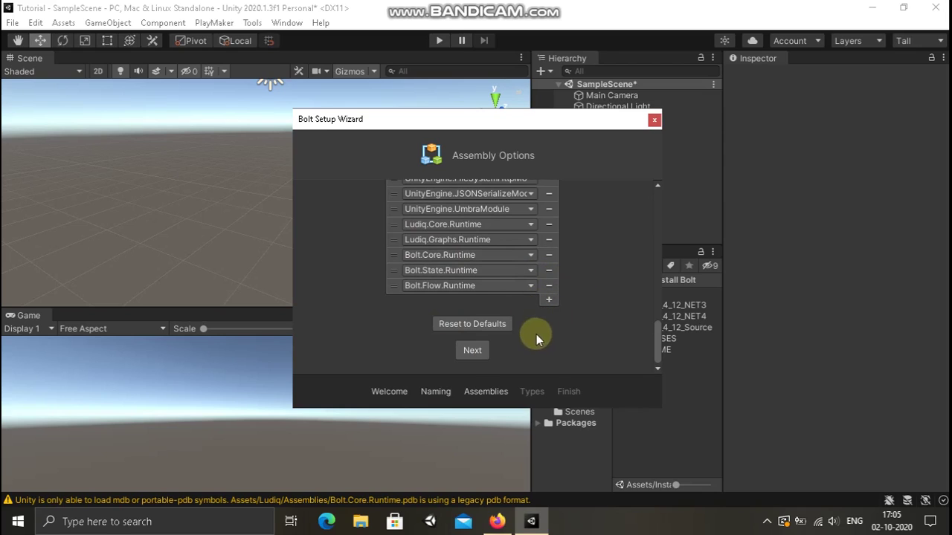
pyautogui.click(475, 354)
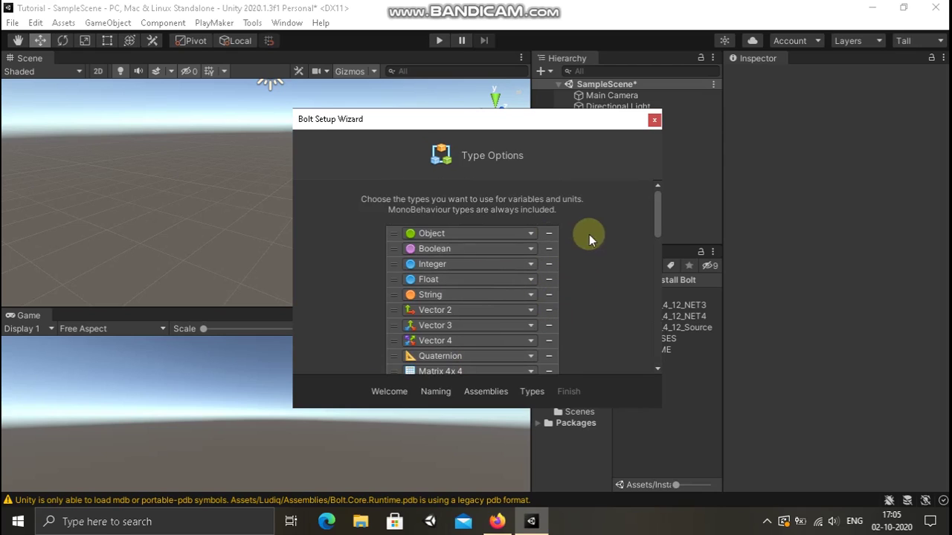
# Keep the default Type Options and generate Bolt's setup until Setup Complete appears.
pyautogui.scroll(-3, 621, 239)
pyautogui.scroll(3, 617, 243)
pyautogui.scroll(-9, 598, 302)
pyautogui.scroll(-10, 598, 301)
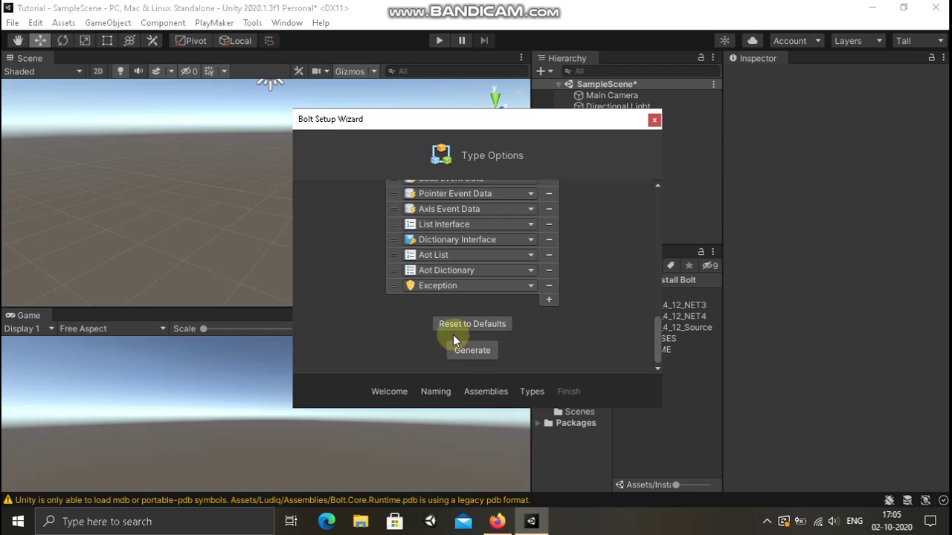
pyautogui.click(476, 350)
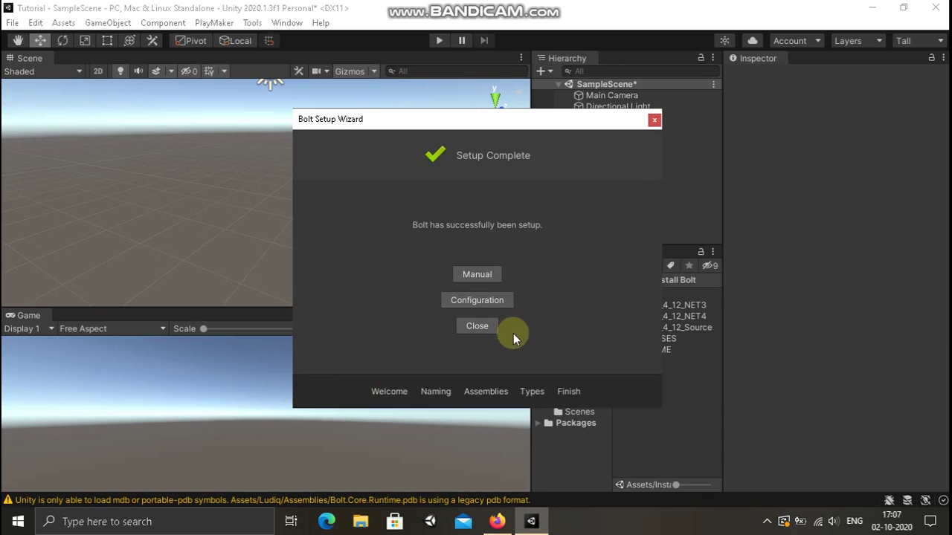
pyautogui.moveTo(497, 521); pyautogui.dragTo(482, 328)
# Close the finished Bolt Setup Wizard and browse the Tools > Bolt commands.
pyautogui.click(334, 253)
pyautogui.click(477, 328)
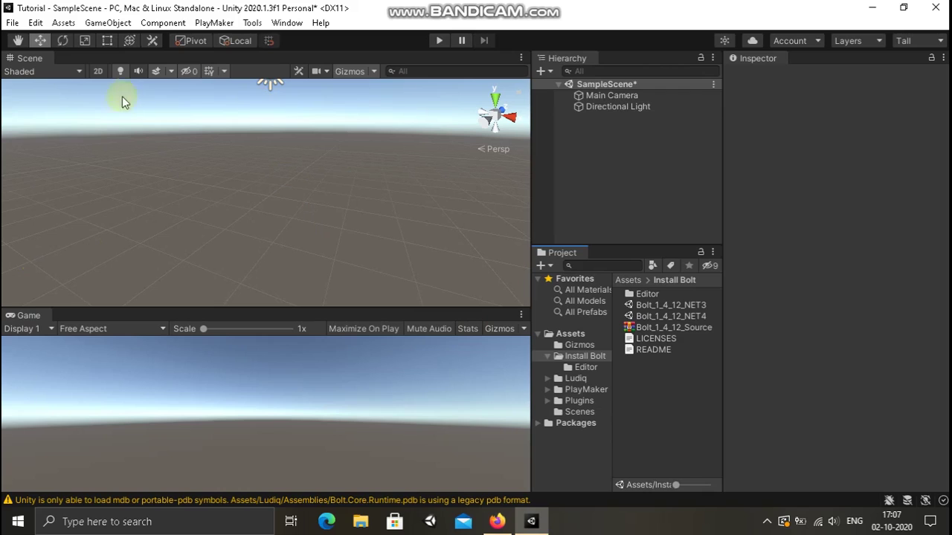
pyautogui.click(251, 23)
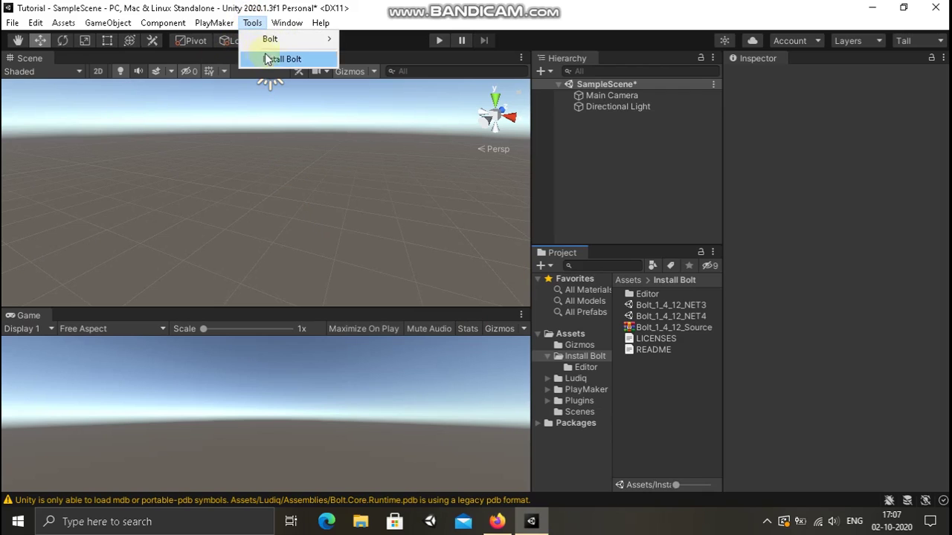
pyautogui.moveTo(270, 39)
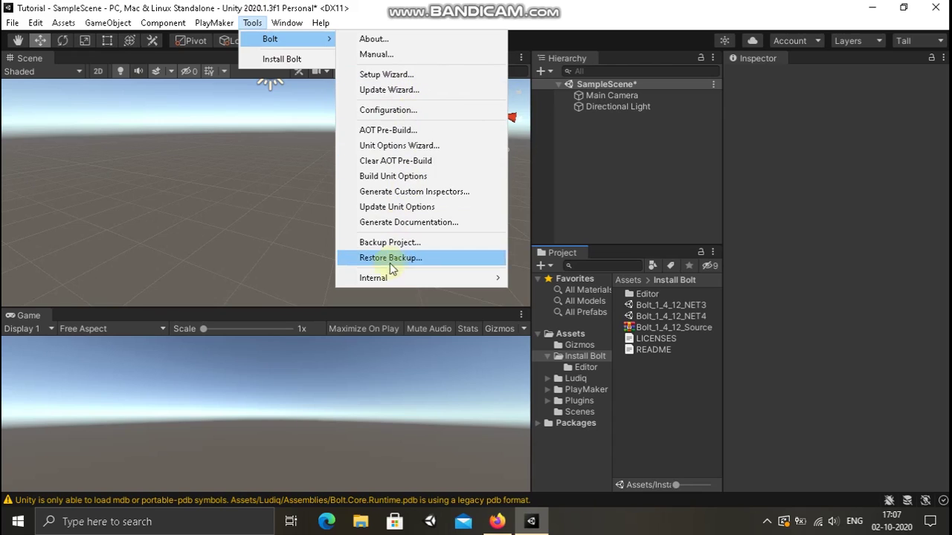
pyautogui.click(274, 179)
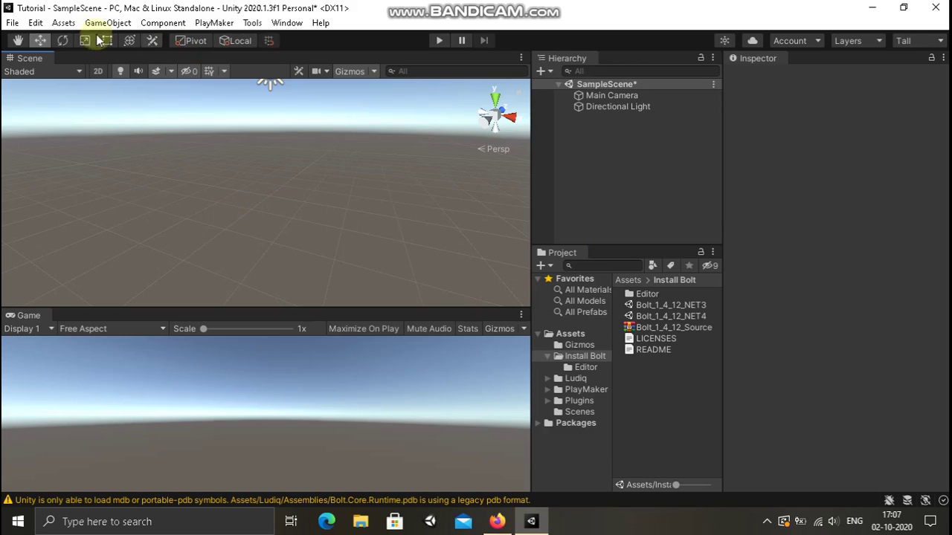
# Open Bolt's empty Graph window from the Window menu.
pyautogui.click(292, 24)
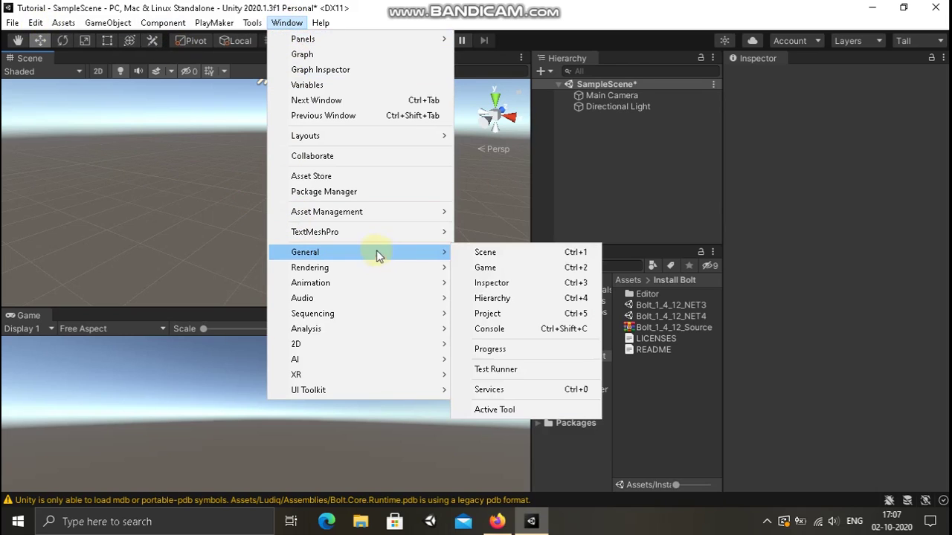
pyautogui.moveTo(379, 140)
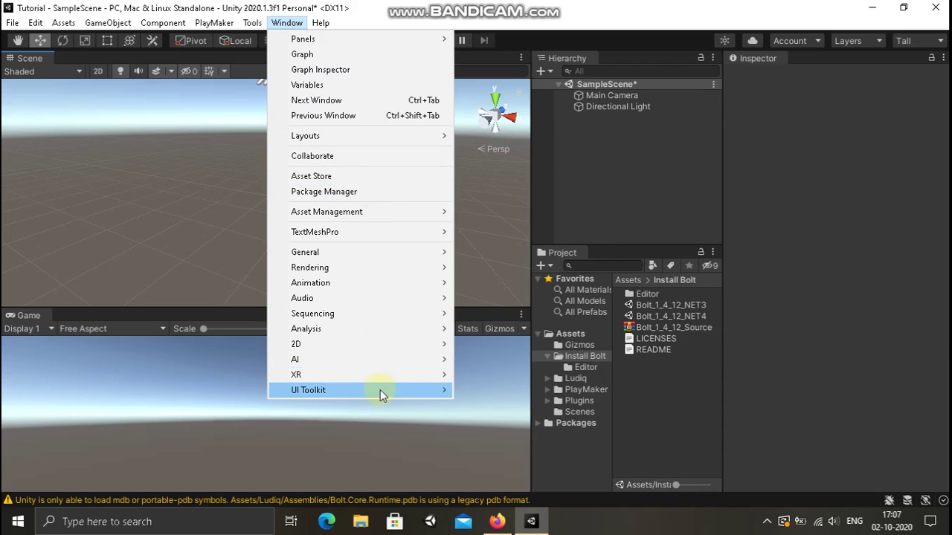
pyautogui.moveTo(380, 393)
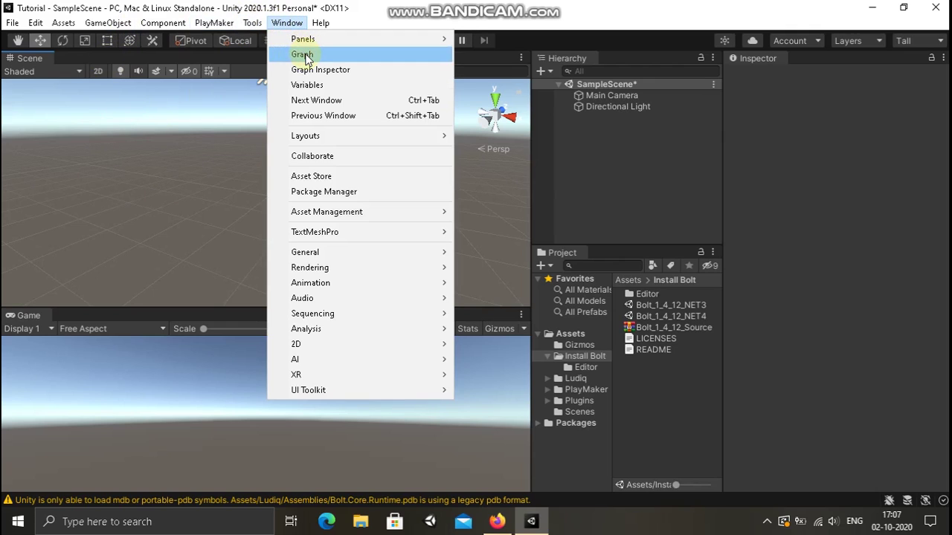
pyautogui.click(305, 55)
# Drag the Graph window leftward over the Scene view to uncover the other panels.
pyautogui.moveTo(404, 80); pyautogui.dragTo(188, 88)
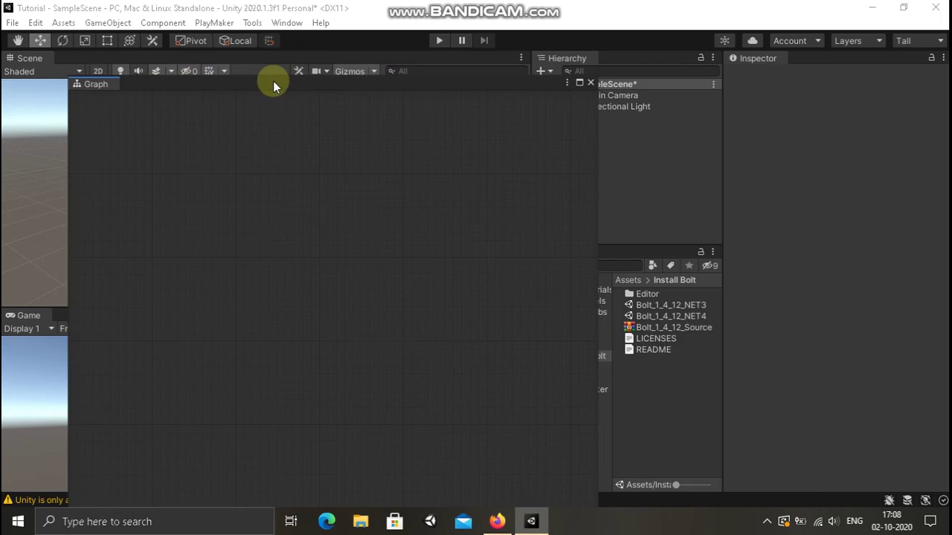
pyautogui.moveTo(273, 83); pyautogui.dragTo(253, 79)
pyautogui.click(294, 24)
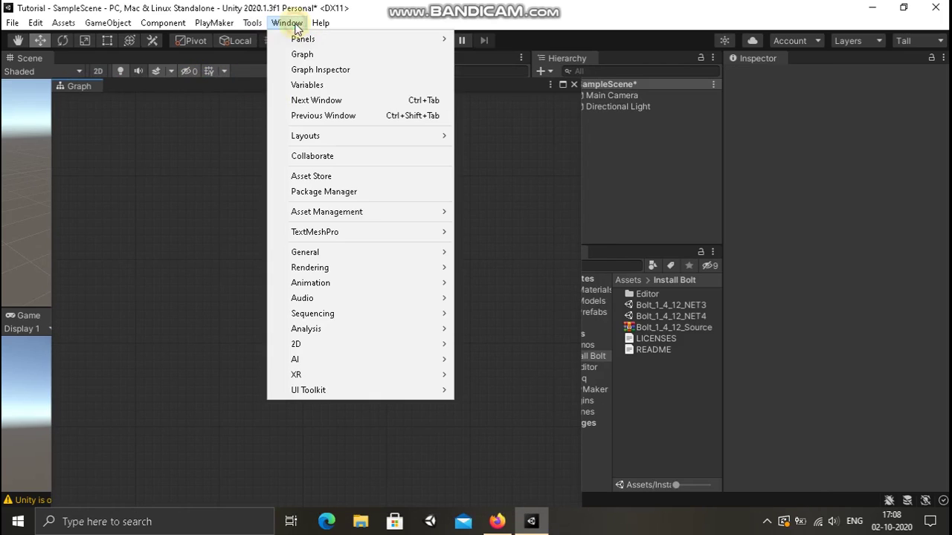